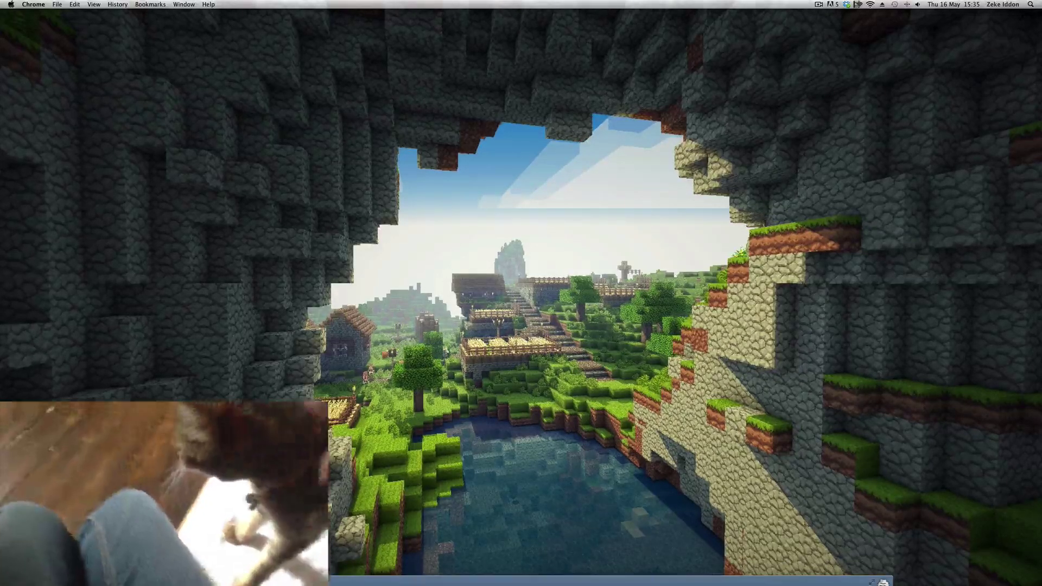
Expand the Twitch broadcast page in Chrome and launch CamTwist from the Dock
double_click(651, 581)
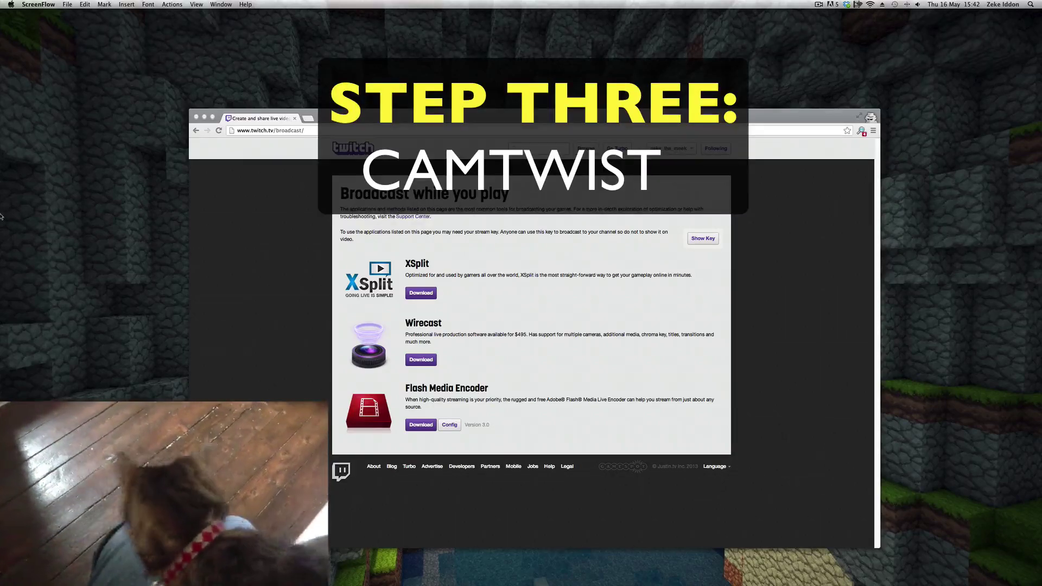
mouse_move(3, 240)
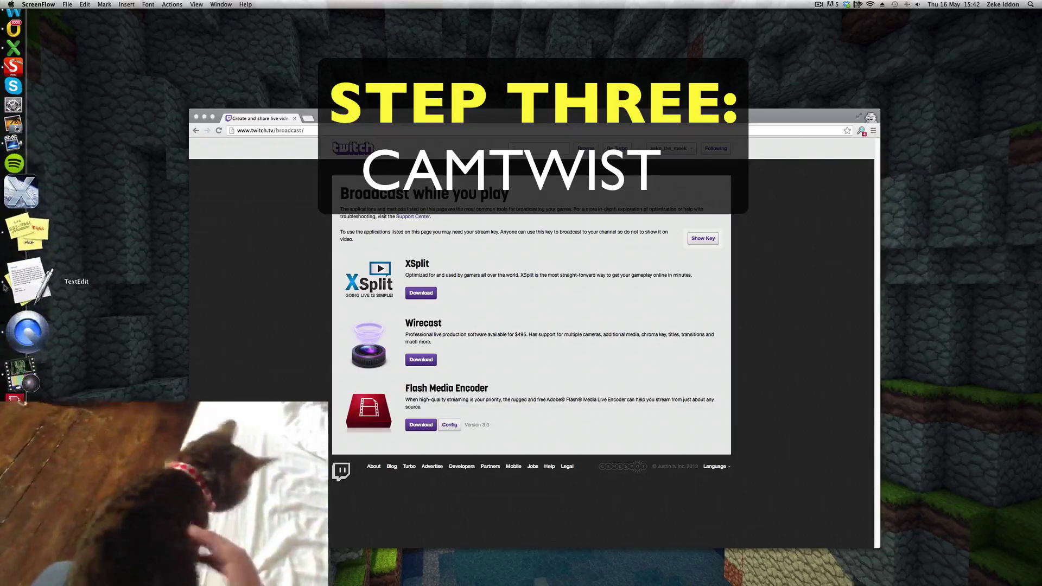
click(23, 324)
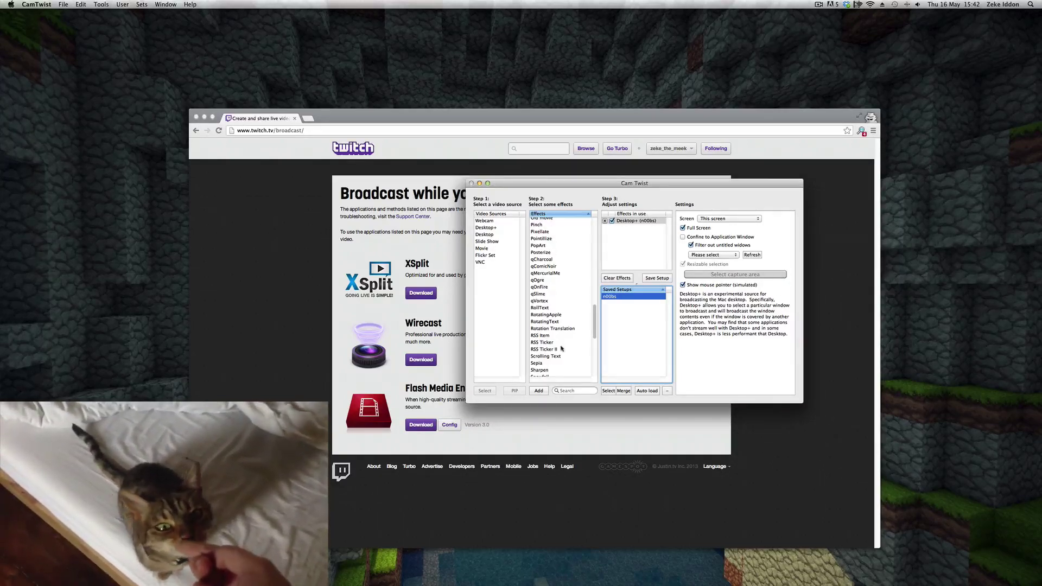
scroll(562, 348, up, 3)
scroll(562, 348, up, 10)
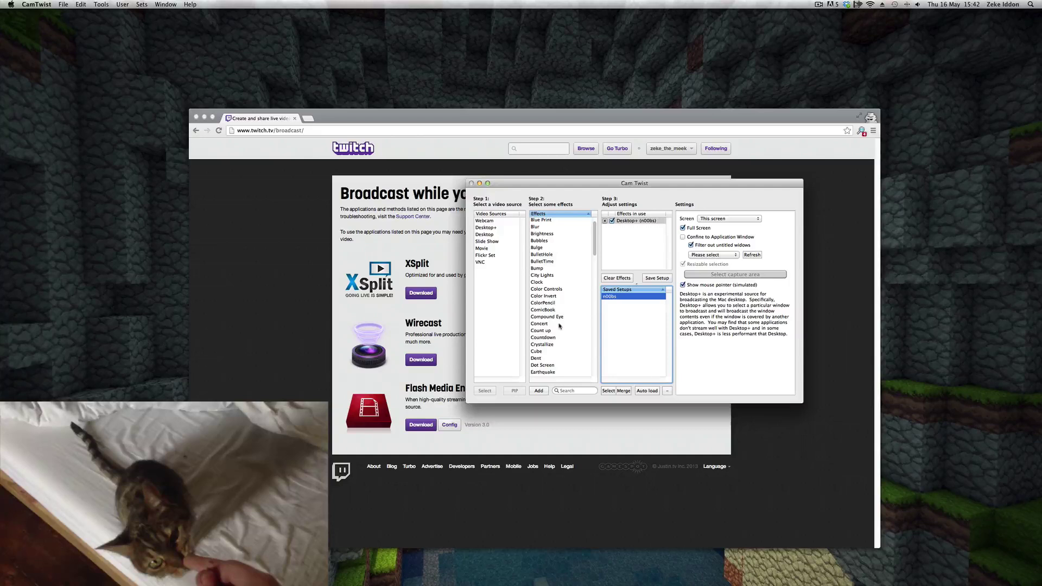
scroll(559, 321, down, 10)
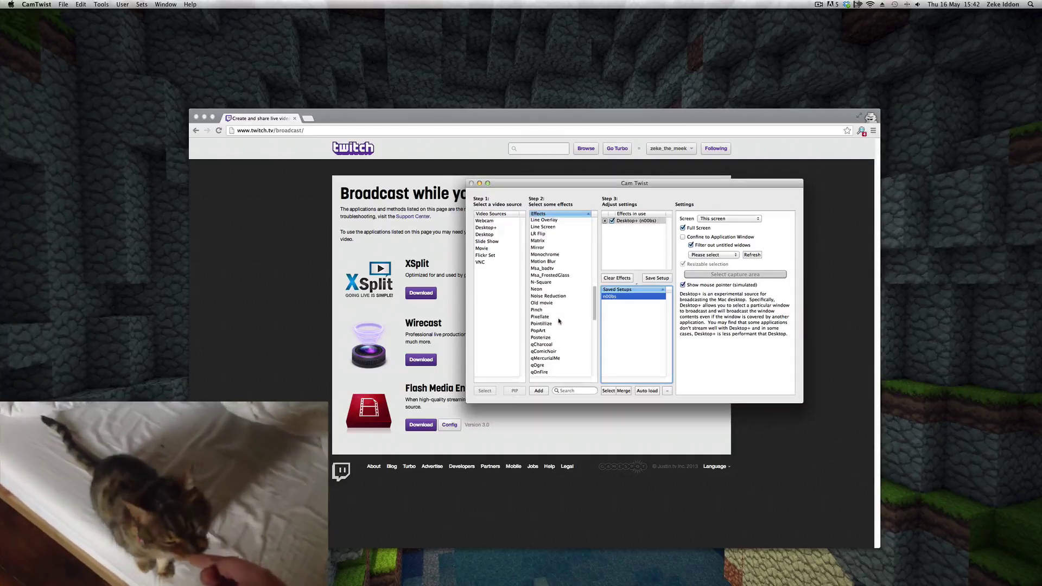
scroll(559, 321, down, 10)
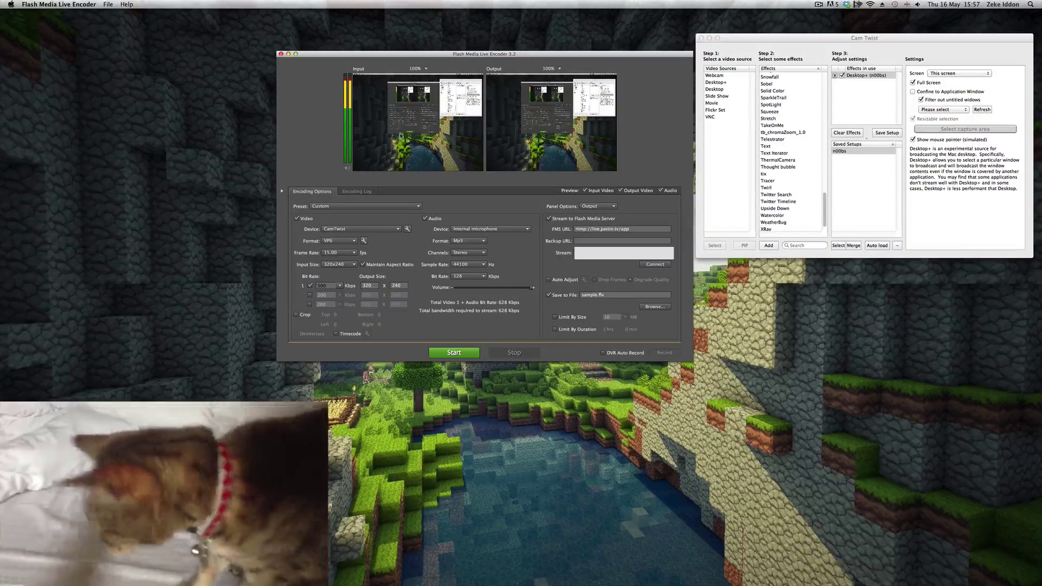
Switch back and forth between the CamTwist and Flash Media Live Encoder windows
click(842, 39)
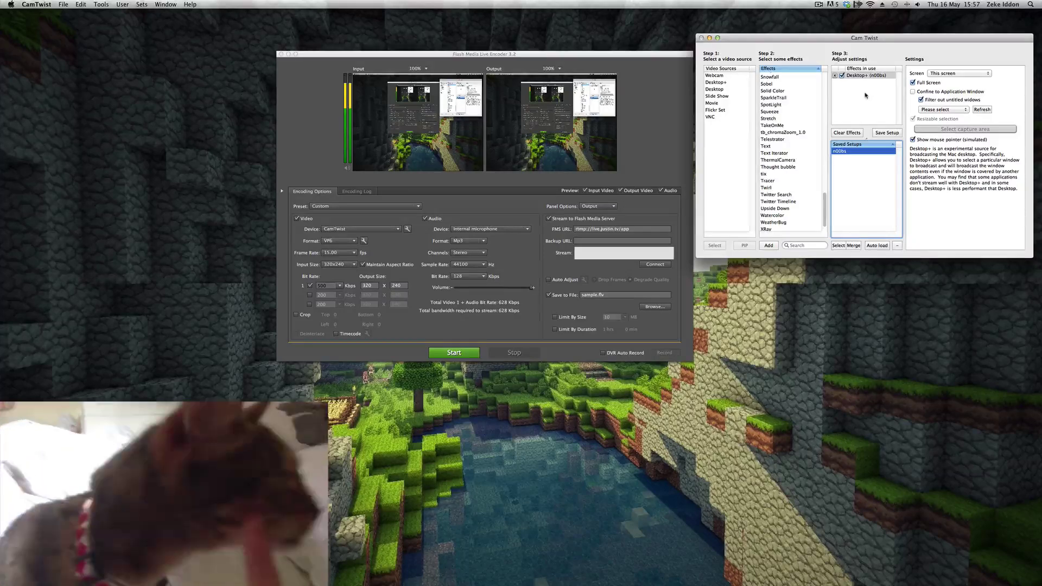
click(486, 130)
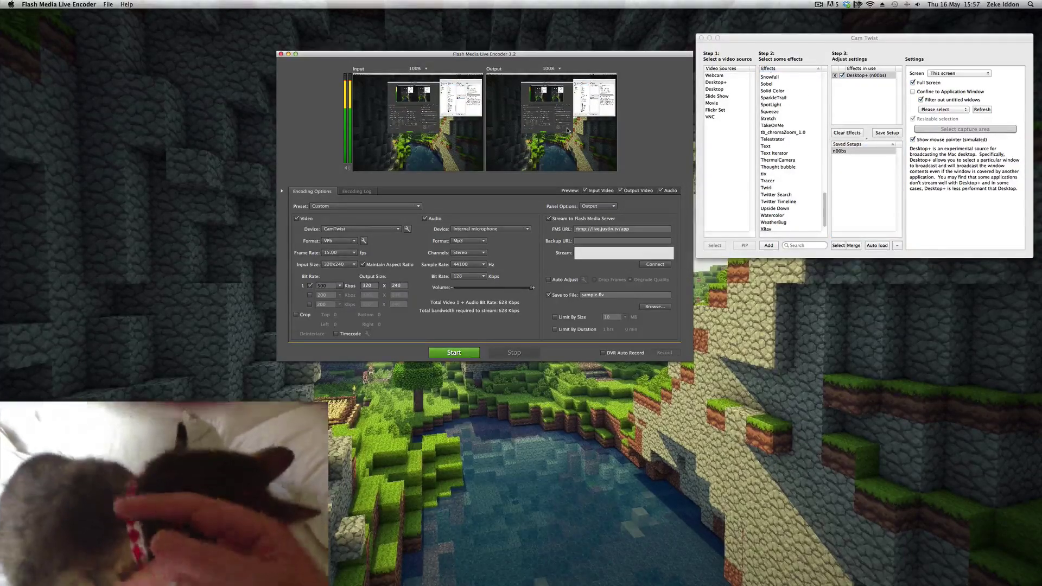
click(891, 41)
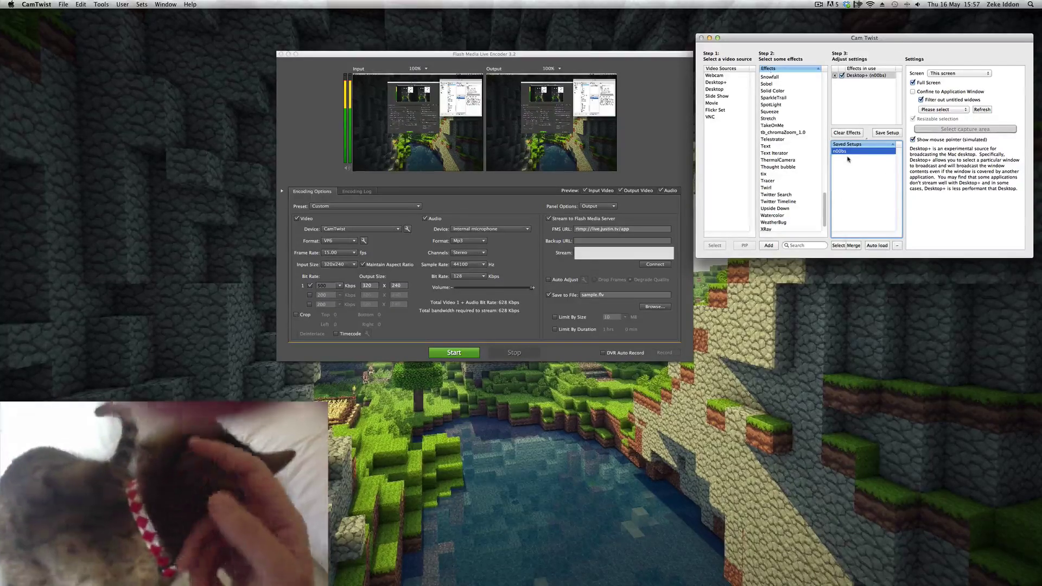
click(413, 215)
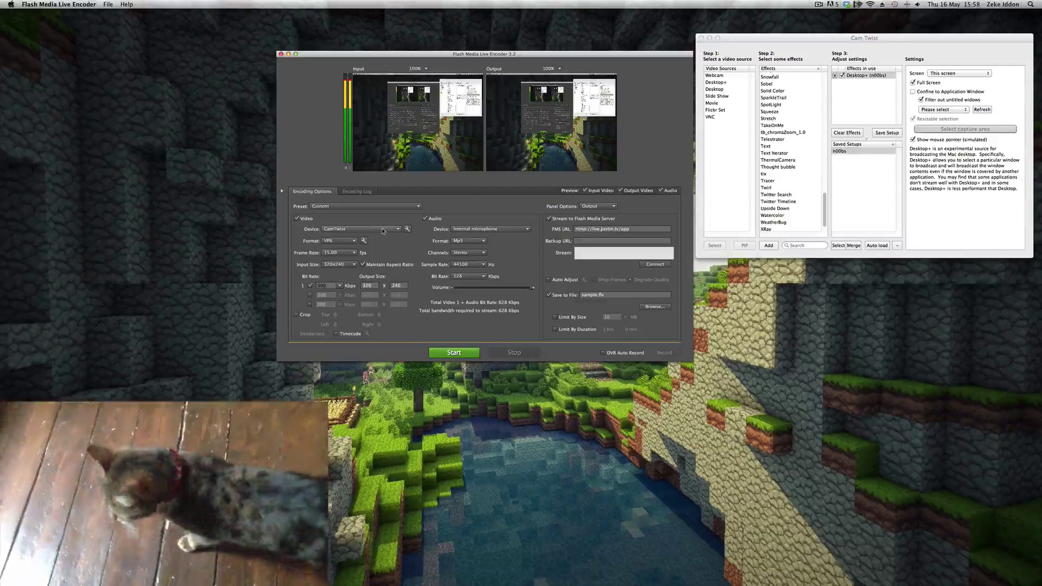
Keep VP6 as the video format and bring up the frame-rate list
click(354, 242)
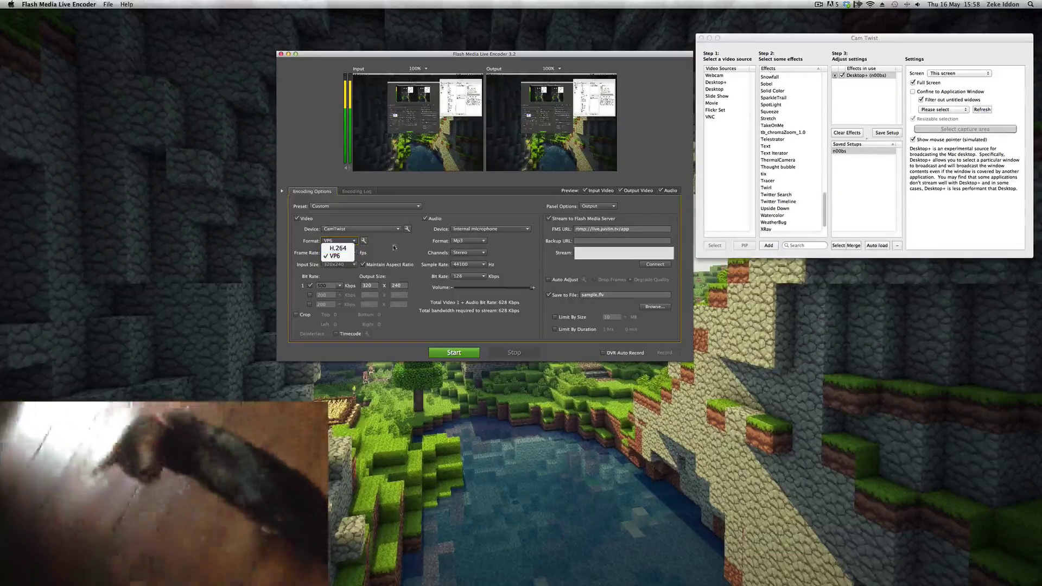
click(350, 256)
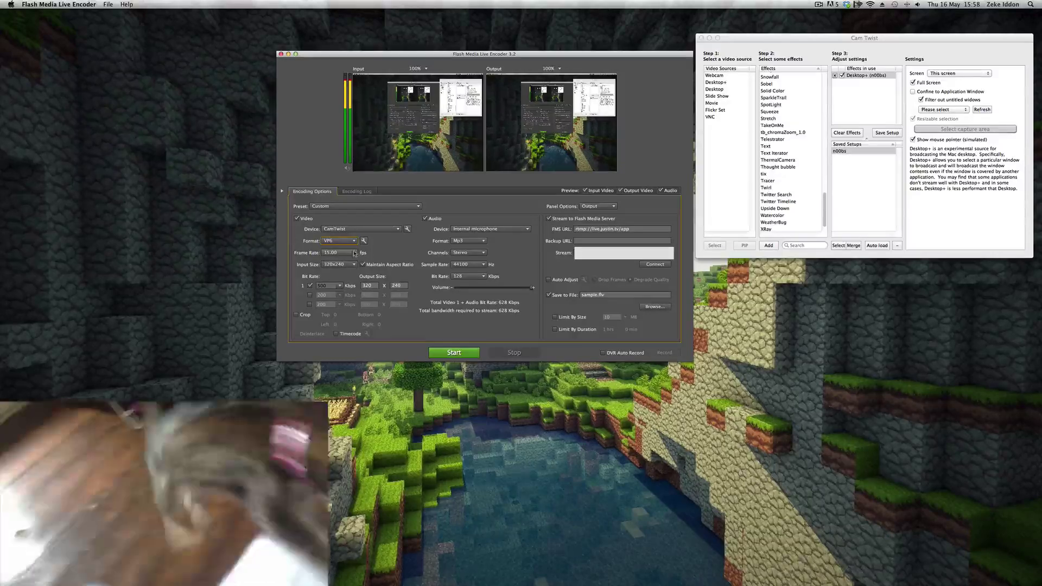
click(355, 253)
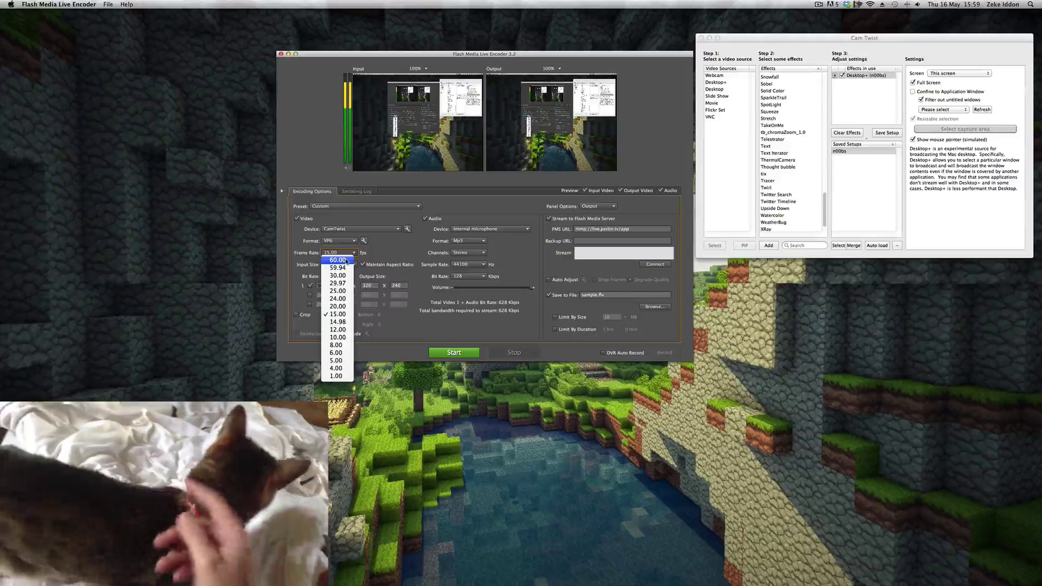
Close the frame-rate list with 15.00 fps still selected
click(339, 253)
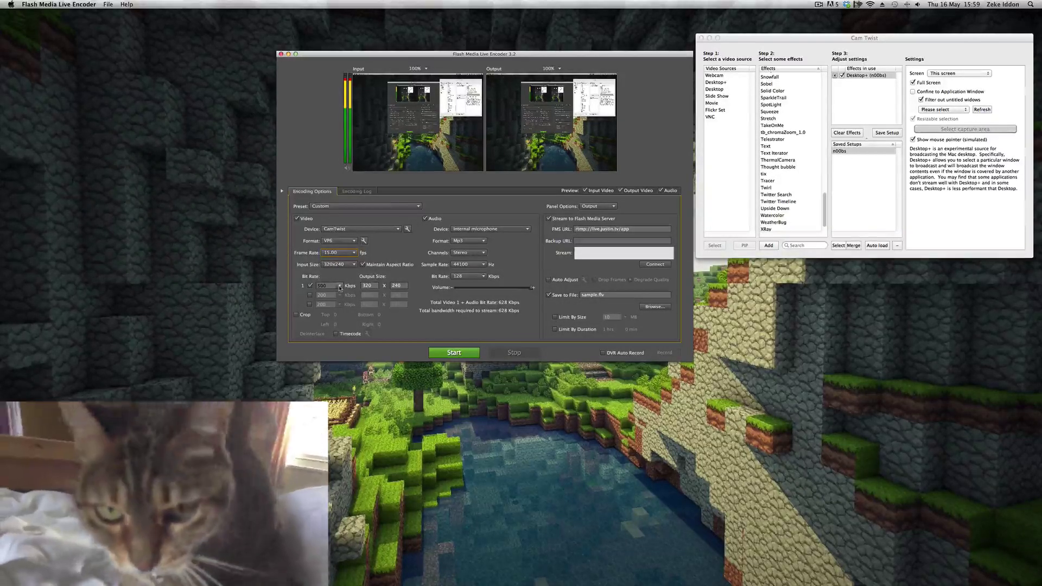
click(340, 286)
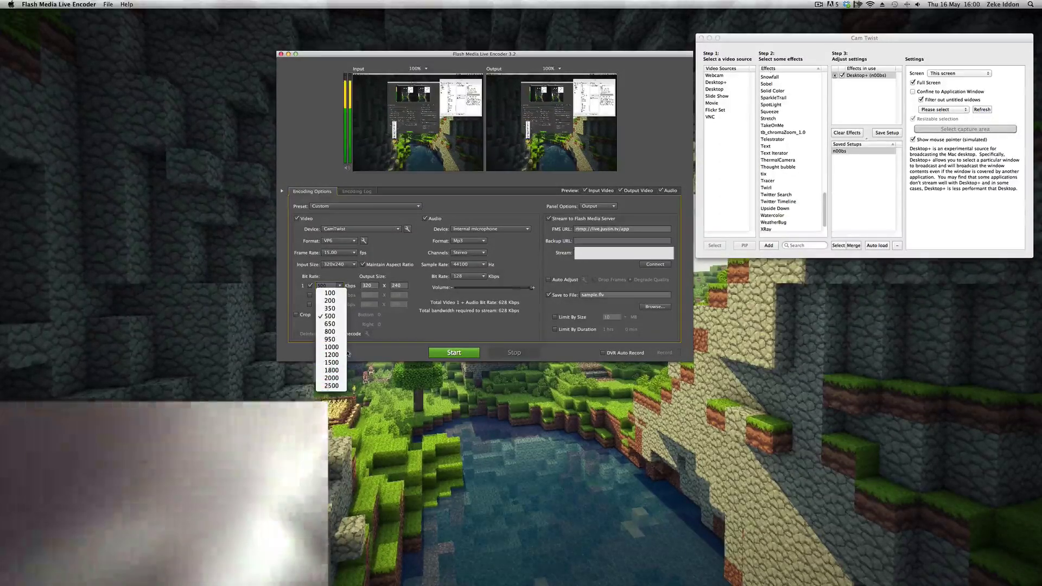
click(364, 280)
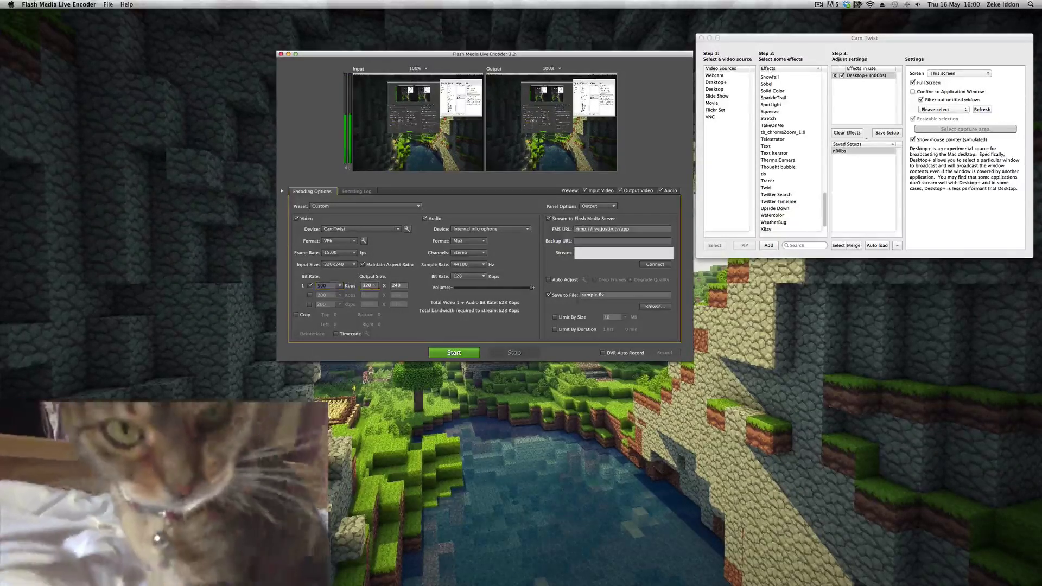
click(398, 287)
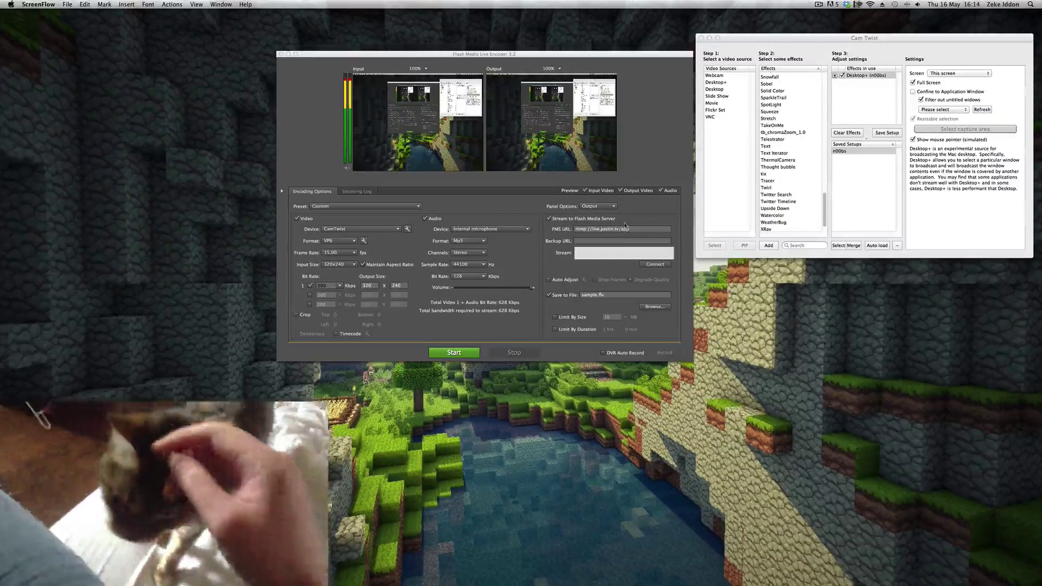
Connect the encoder to the Twitch ingest server at the FMS URL
click(655, 264)
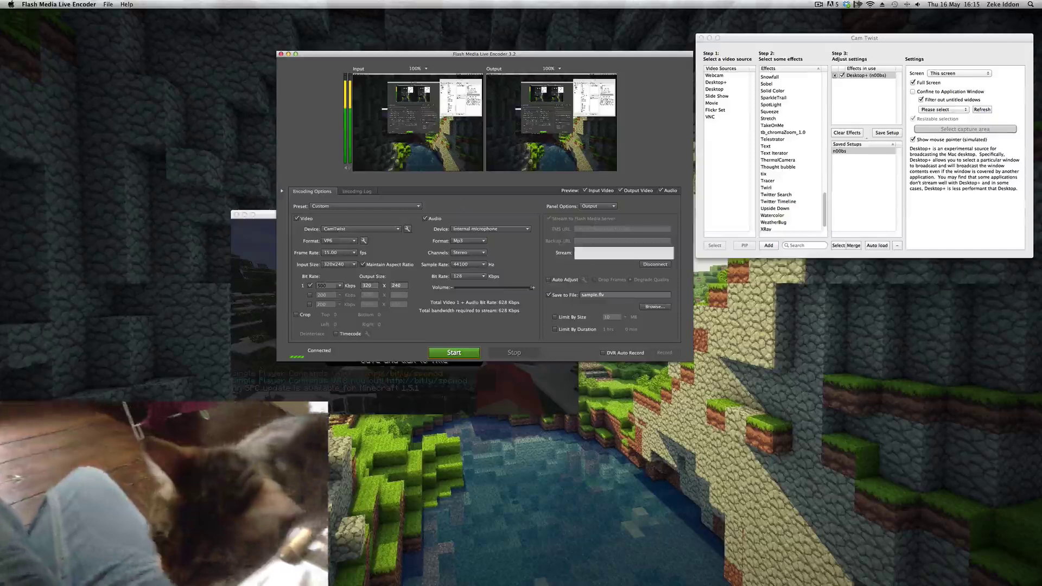
Start encoding and restore Chrome's 'Create and share live video' window
key(Return)
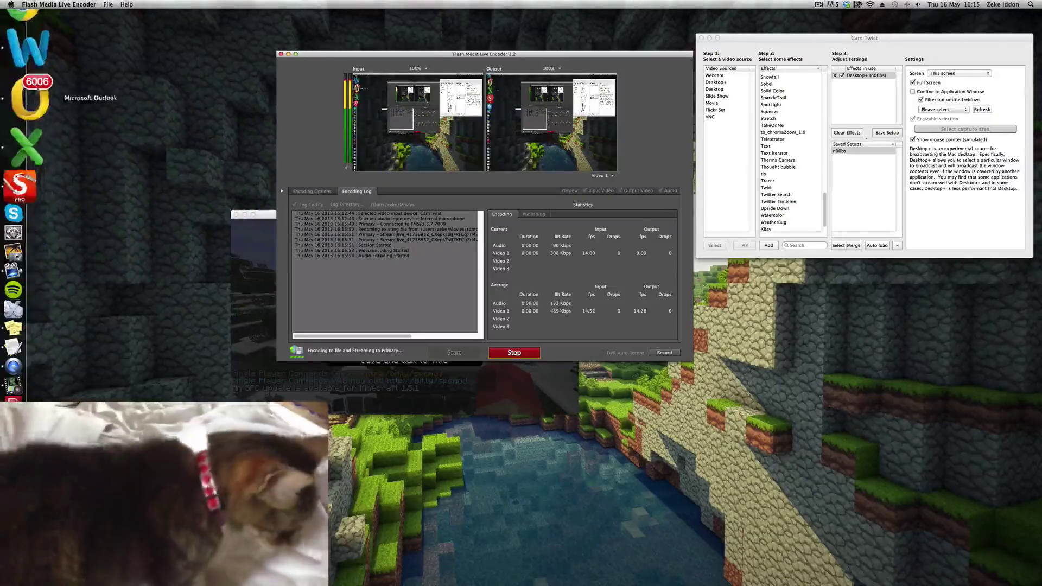
right_click(45, 58)
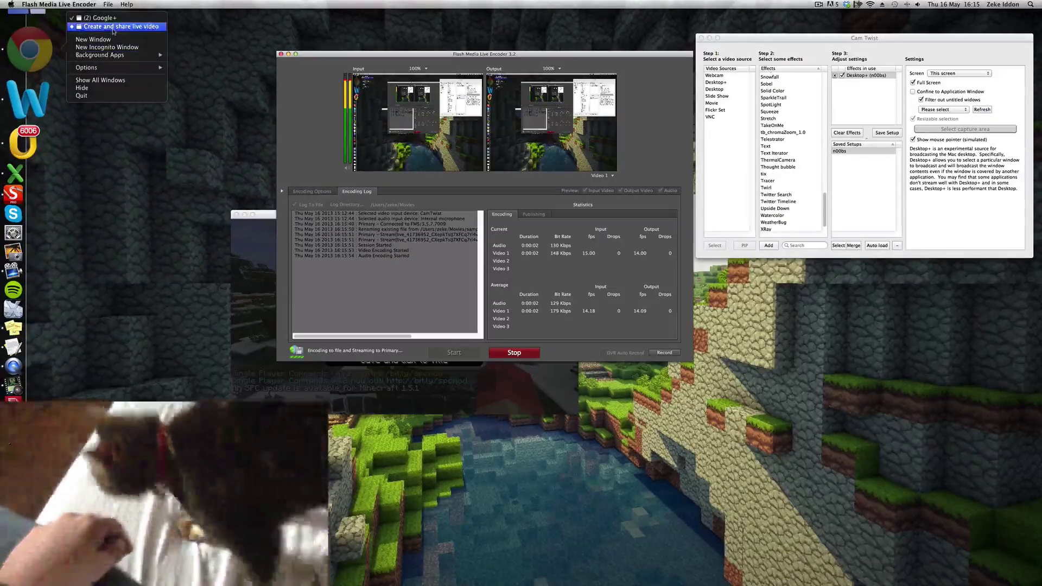
click(115, 26)
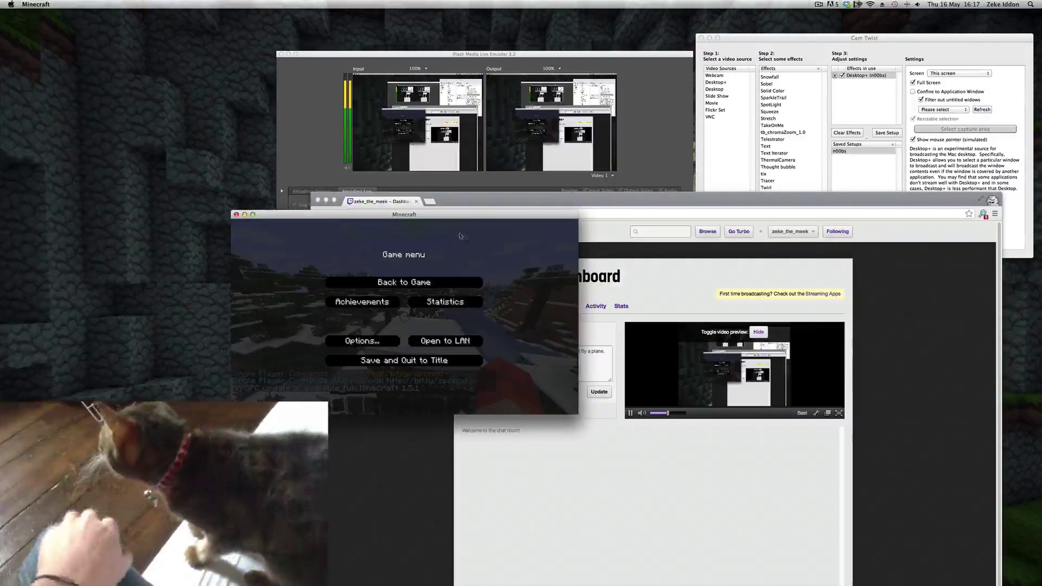
Pause Minecraft, mute the dashboard's stream preview, and check the account dropdown
click(375, 283)
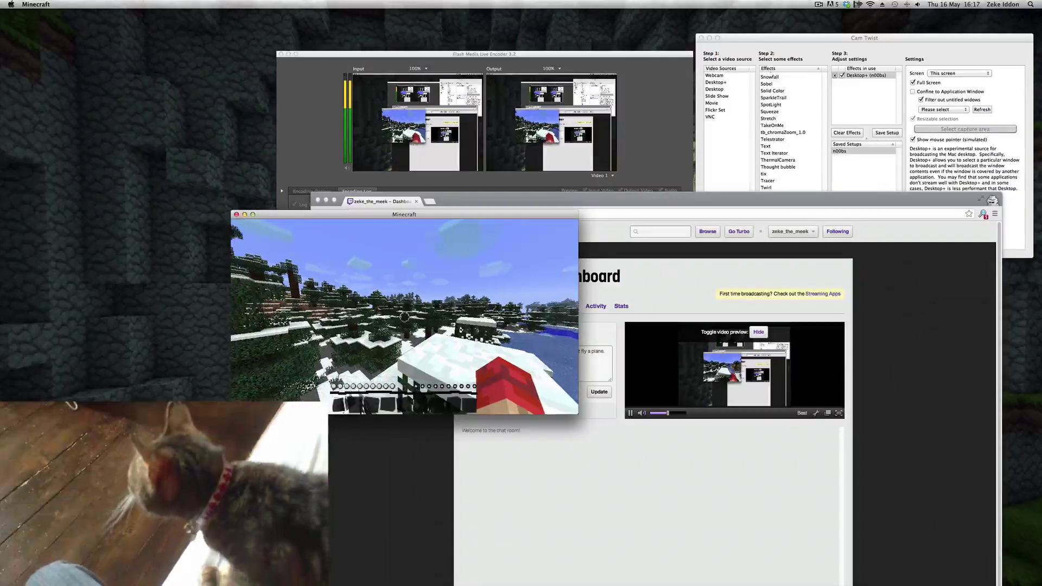
key(Escape)
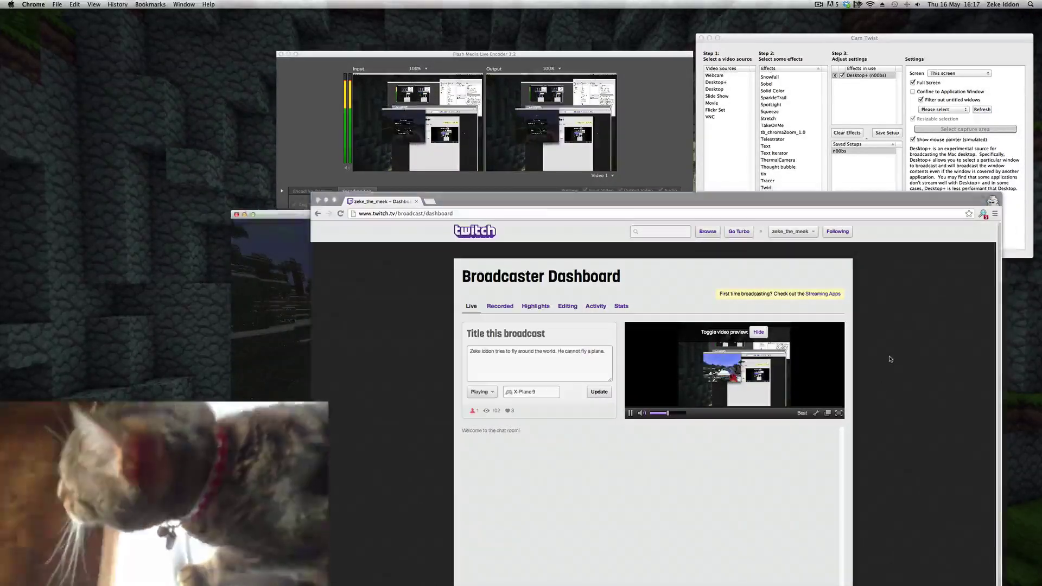
click(890, 359)
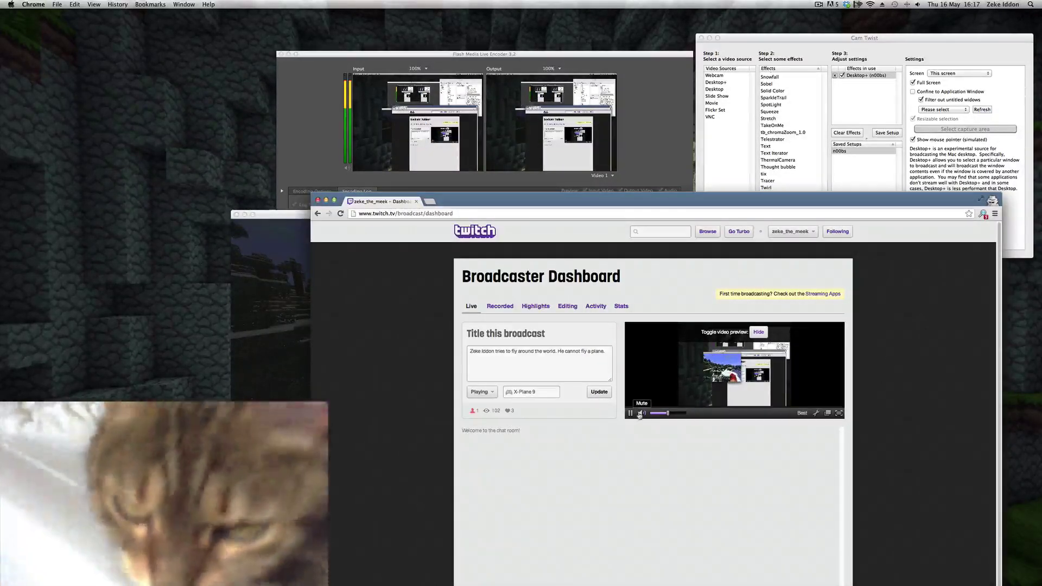
click(641, 415)
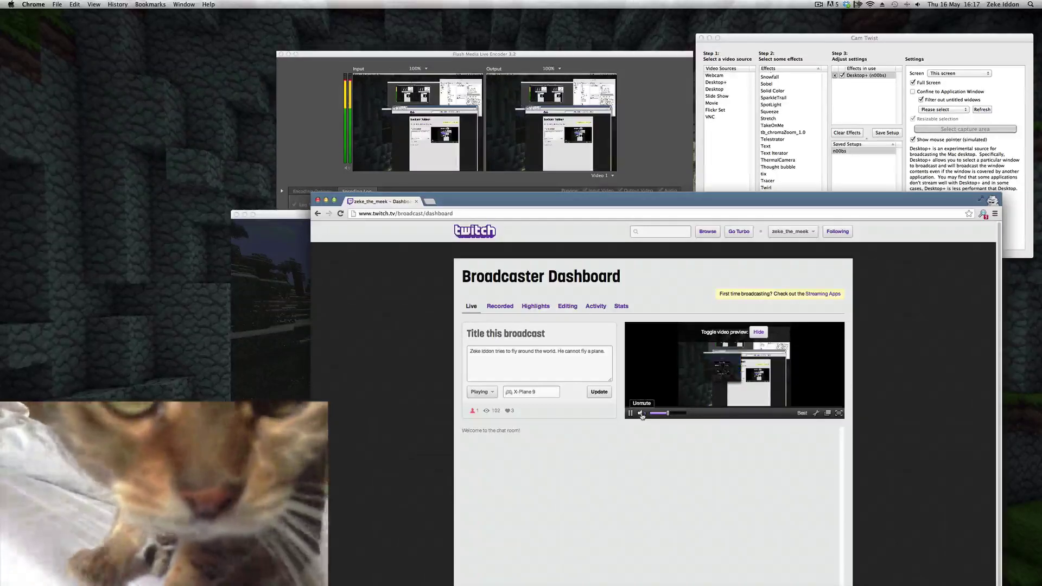
click(817, 237)
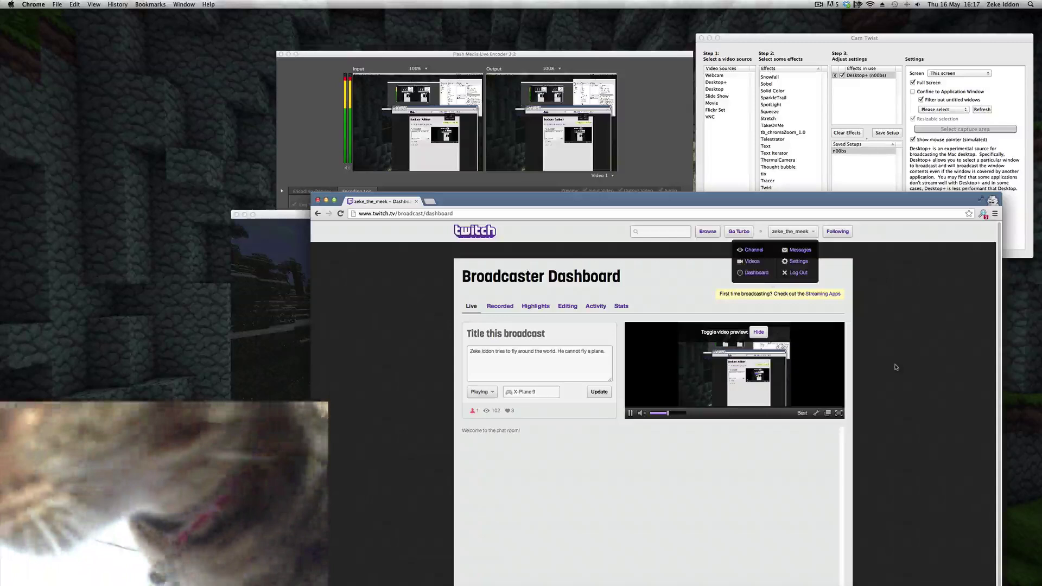
click(896, 367)
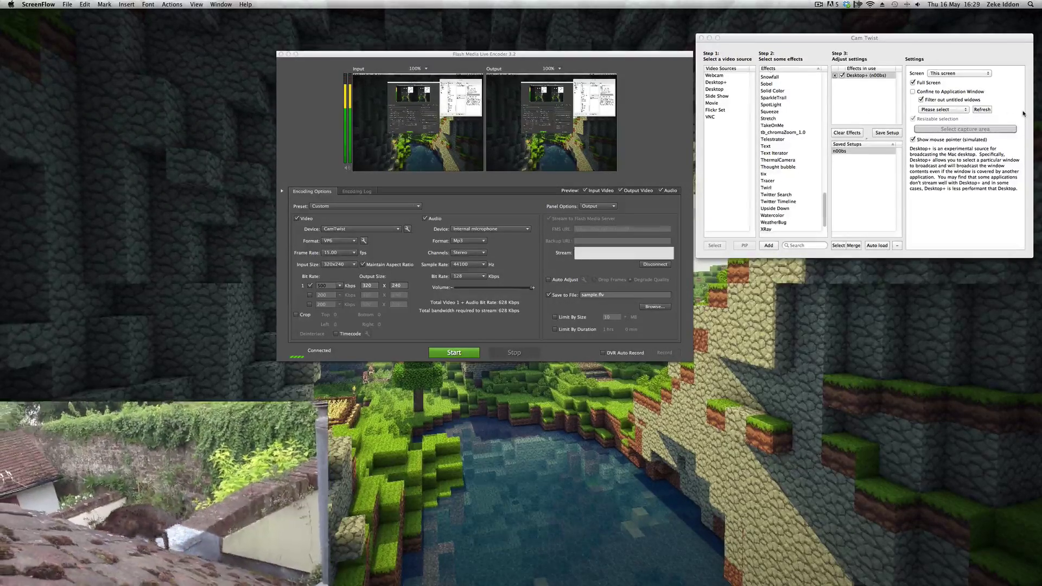
Launch iChat via Spotlight and finish its setup assistant without adding an account
click(889, 40)
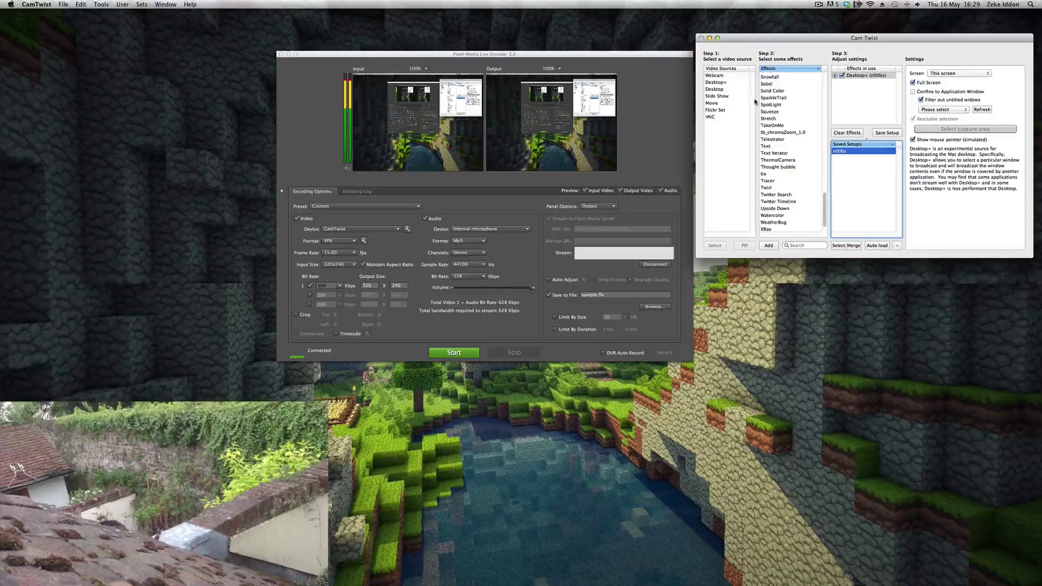
click(1030, 7)
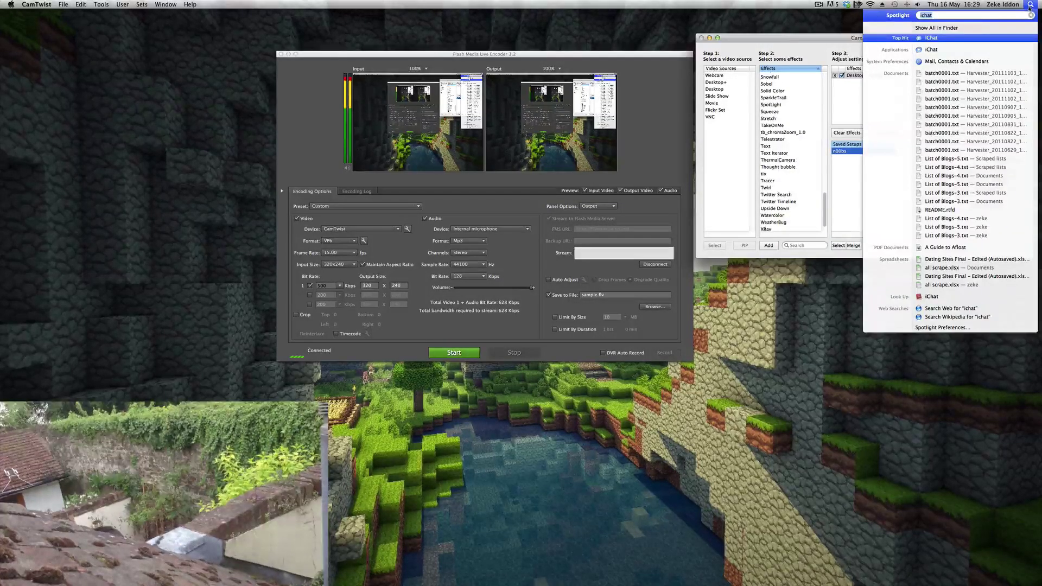
click(941, 38)
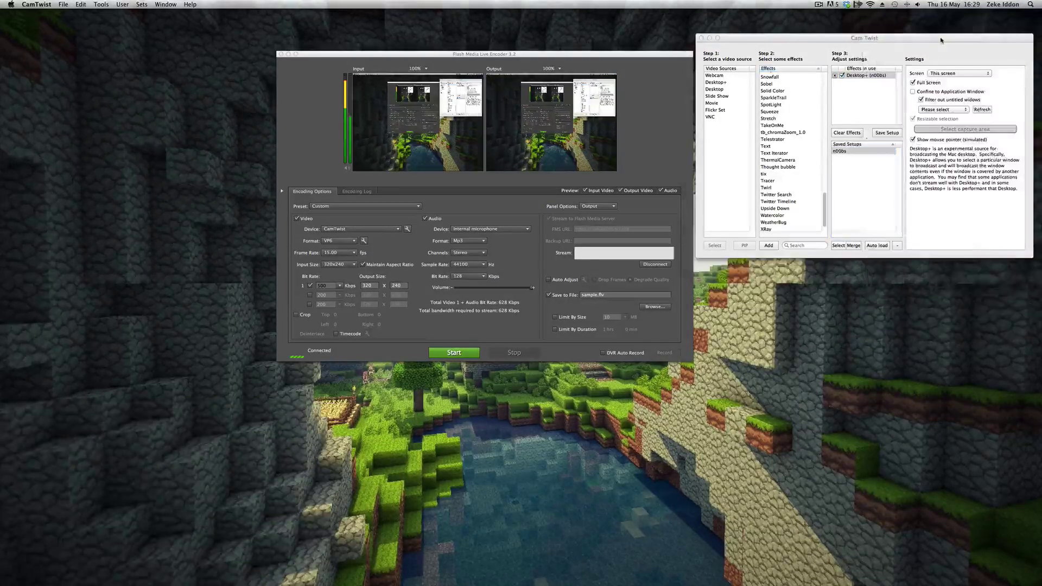
click(609, 276)
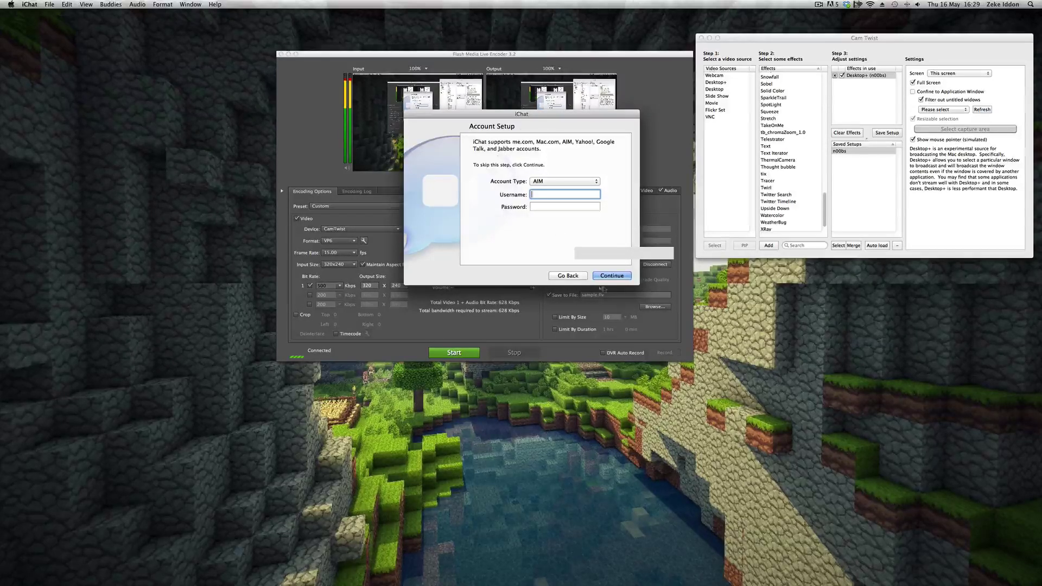
click(613, 277)
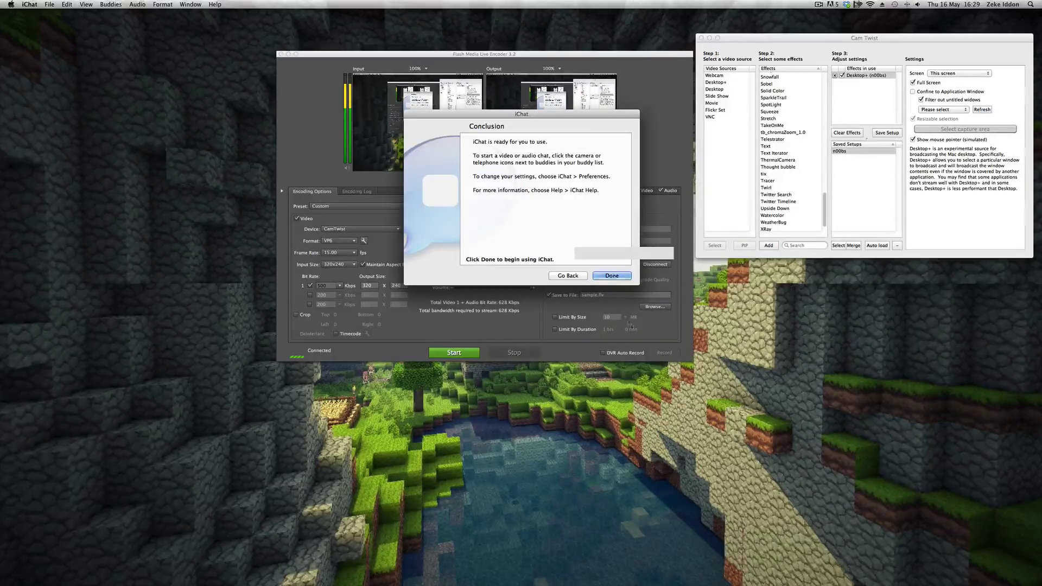
click(611, 276)
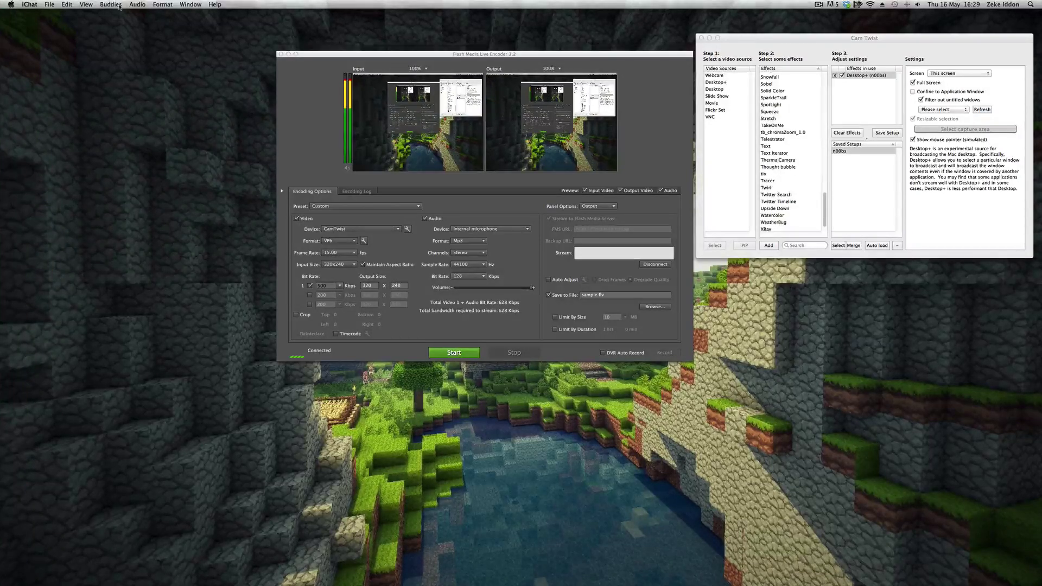
click(137, 5)
mouse_move(121, 6)
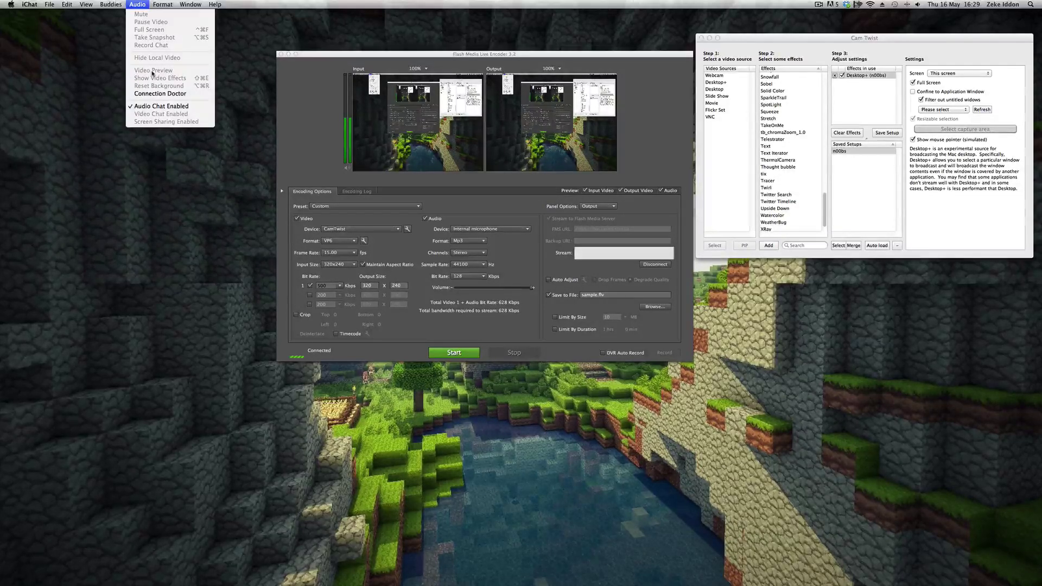
click(225, 108)
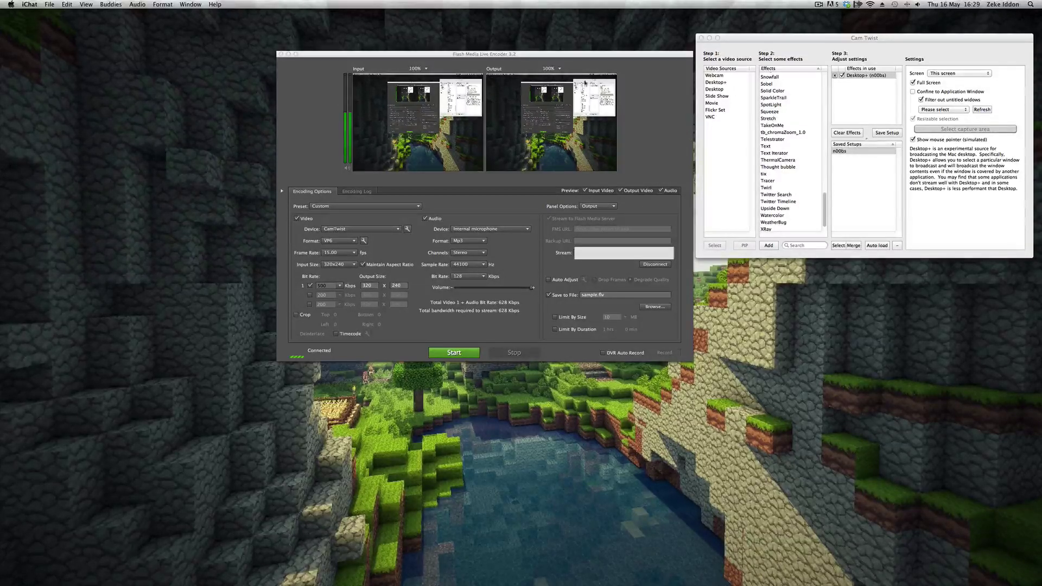
click(190, 4)
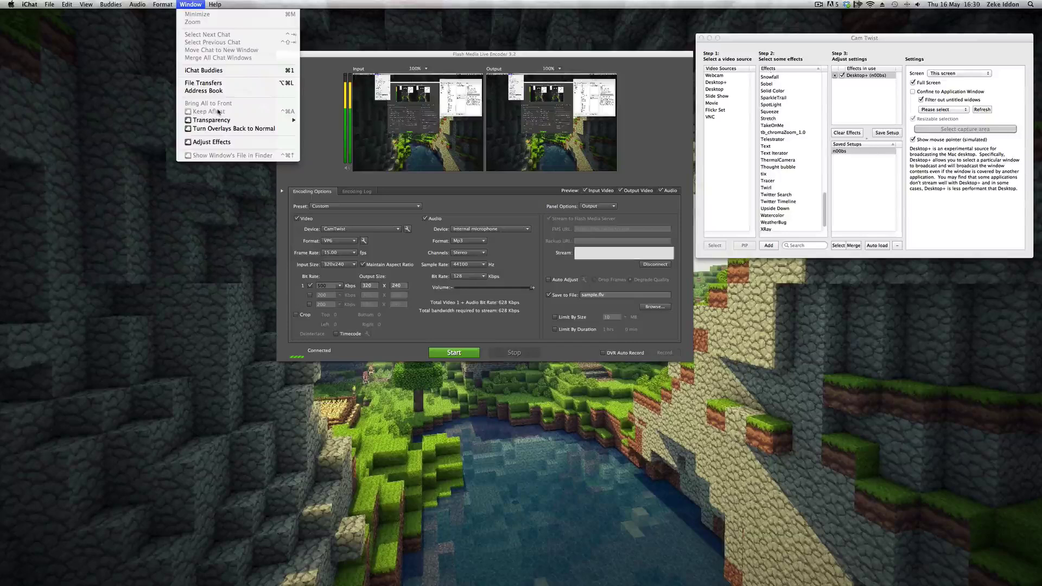
key(Escape)
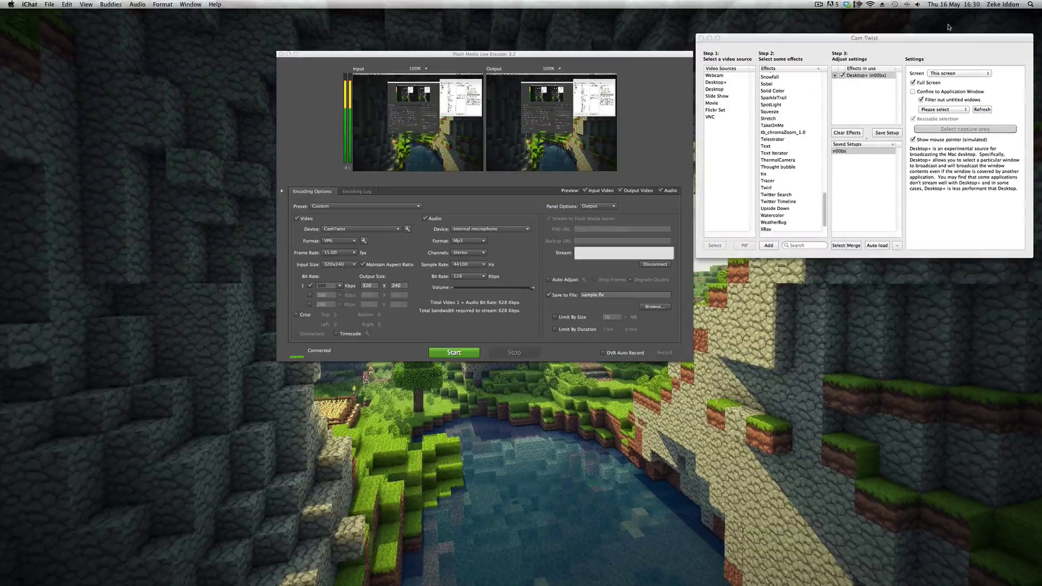
click(818, 4)
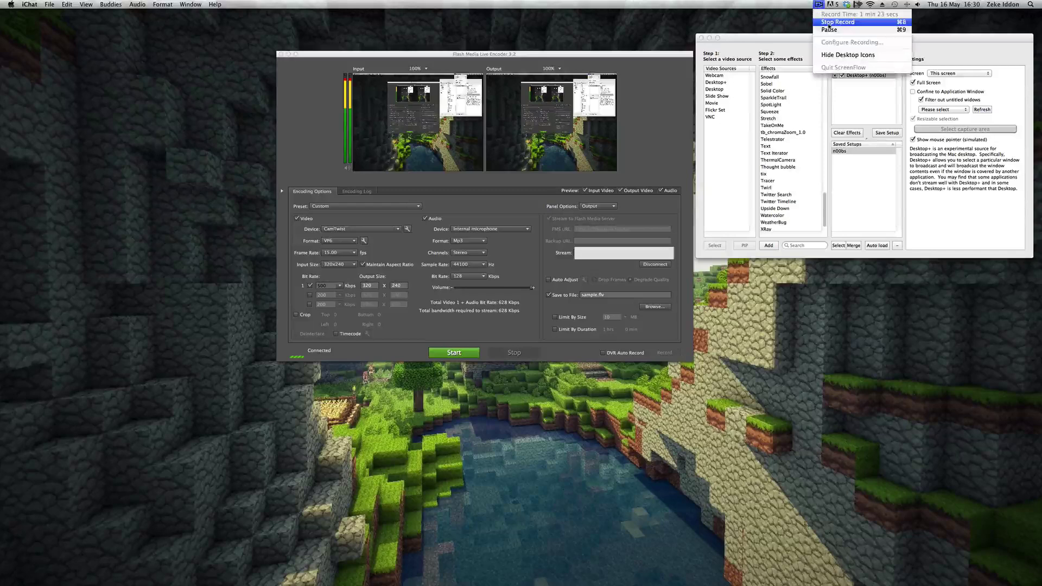
Check in the Soundflowerbed menu that Soundflower (2ch) routes to Built-in Output
click(838, 22)
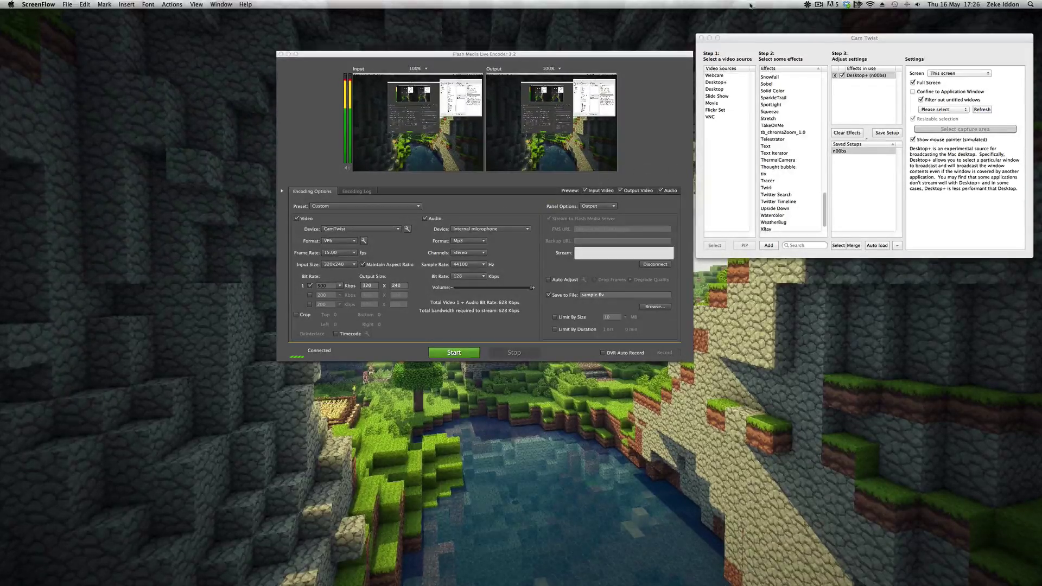
click(808, 6)
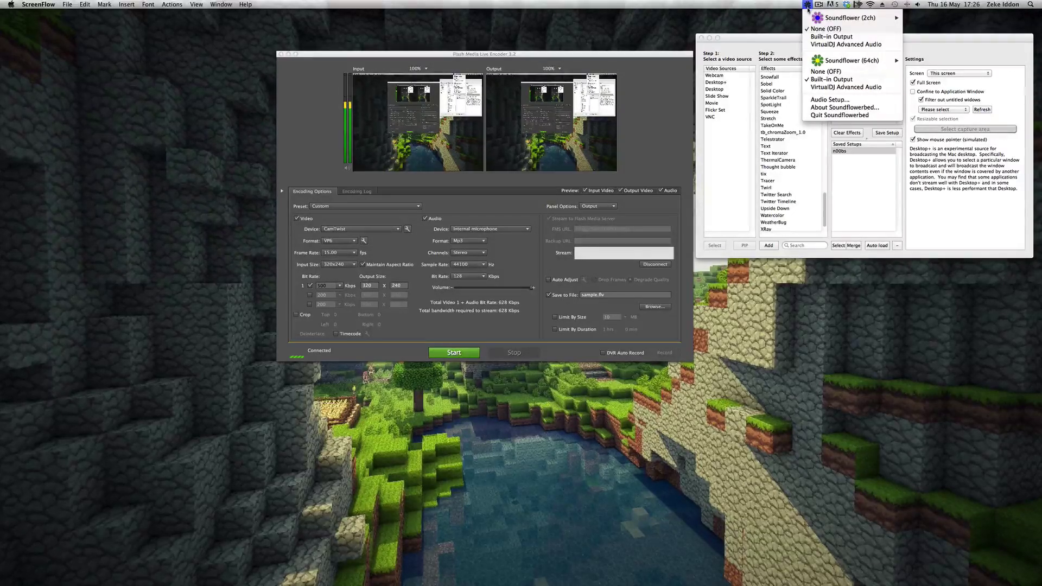
mouse_move(825, 20)
click(529, 338)
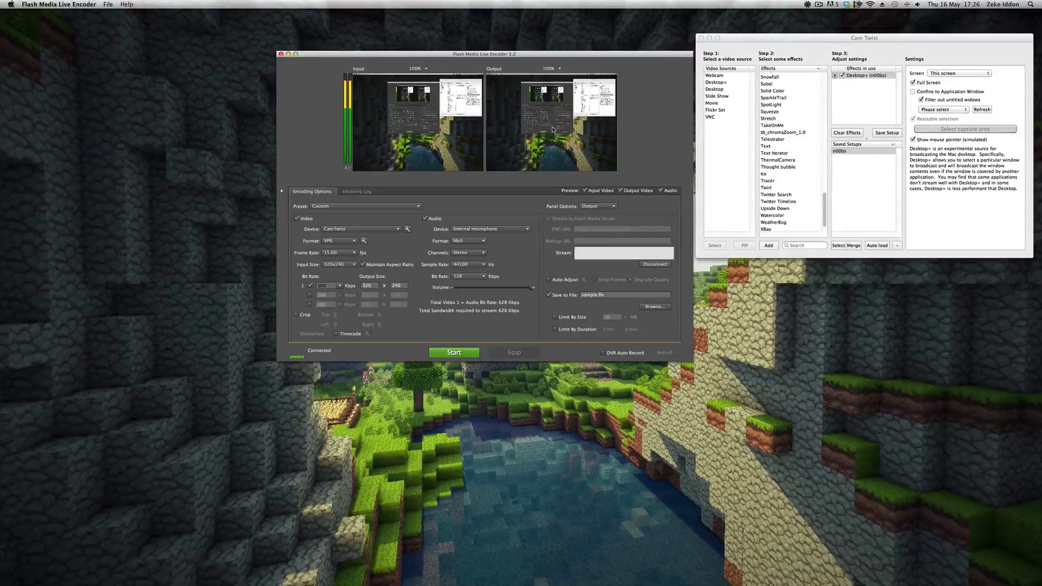
click(501, 231)
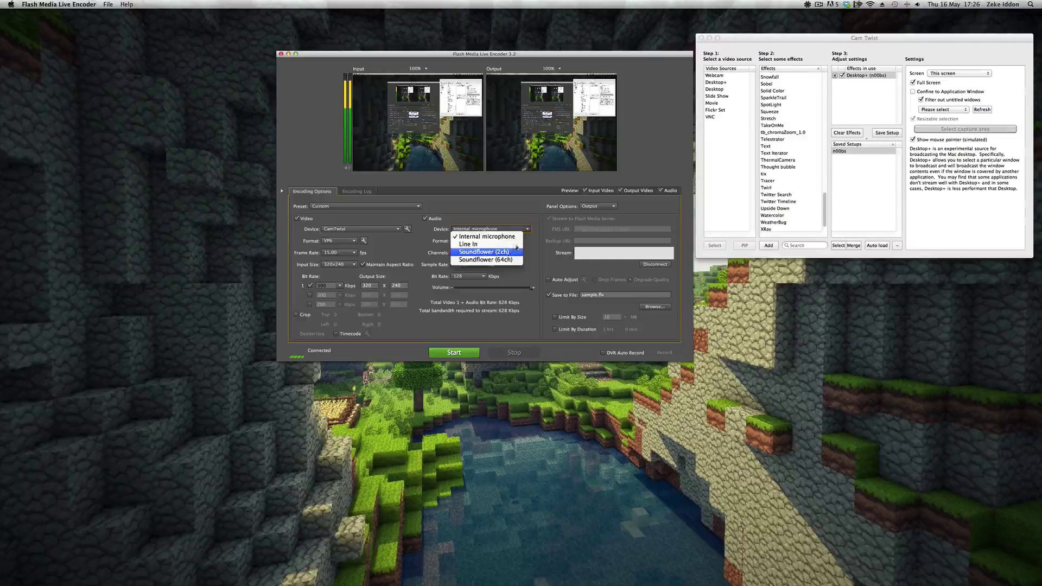
click(526, 214)
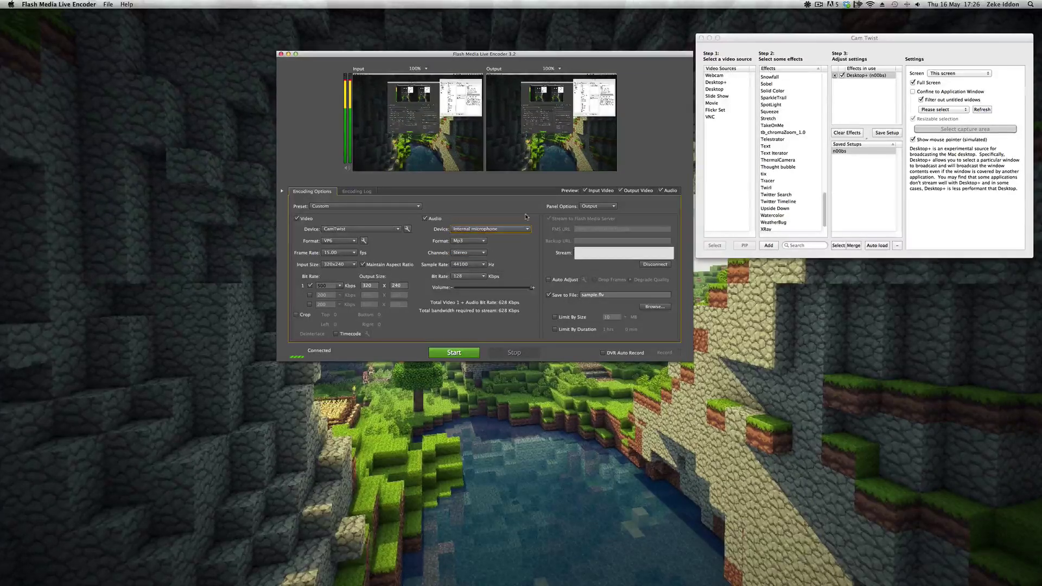